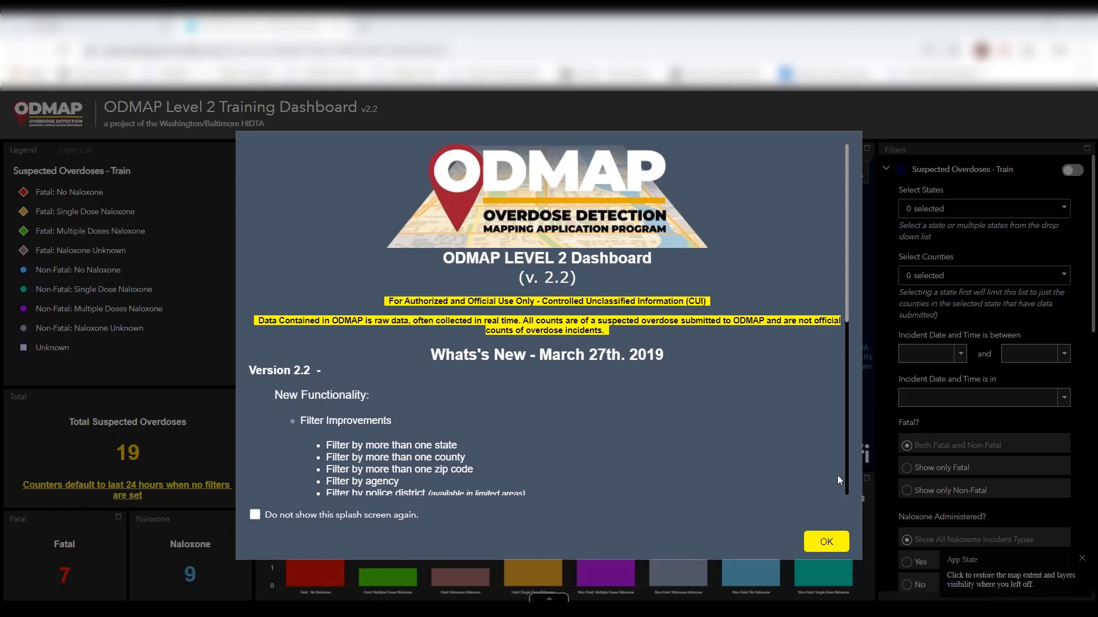
- Limit incidents to Jan 21 through today and enable the Suspected Overdoses - Train filter
click(821, 542)
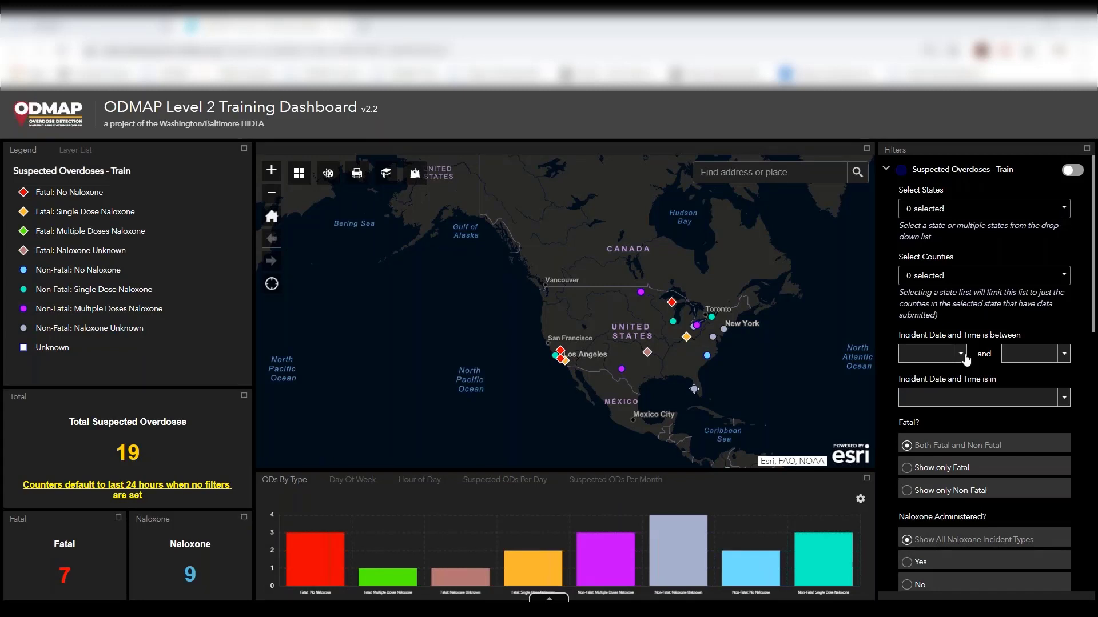
click(961, 353)
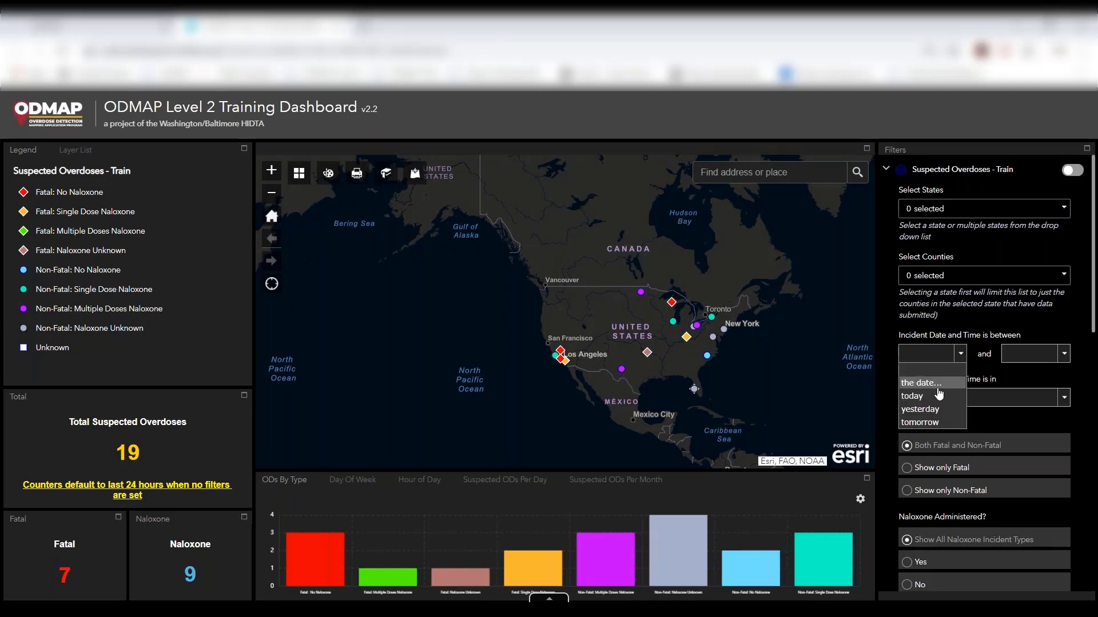
click(922, 382)
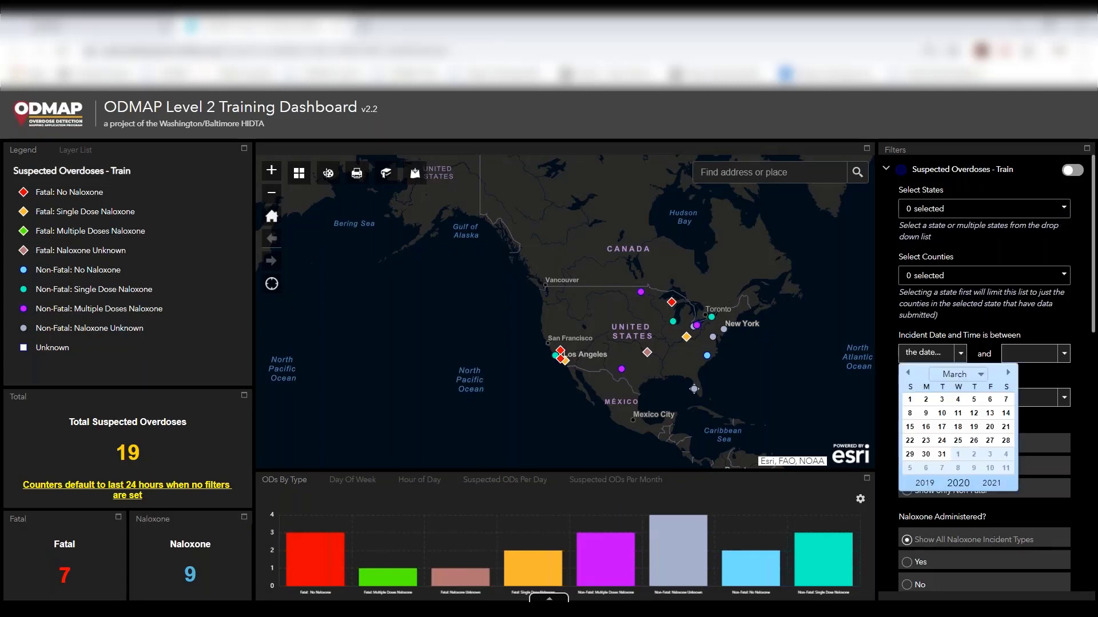
click(908, 373)
click(909, 373)
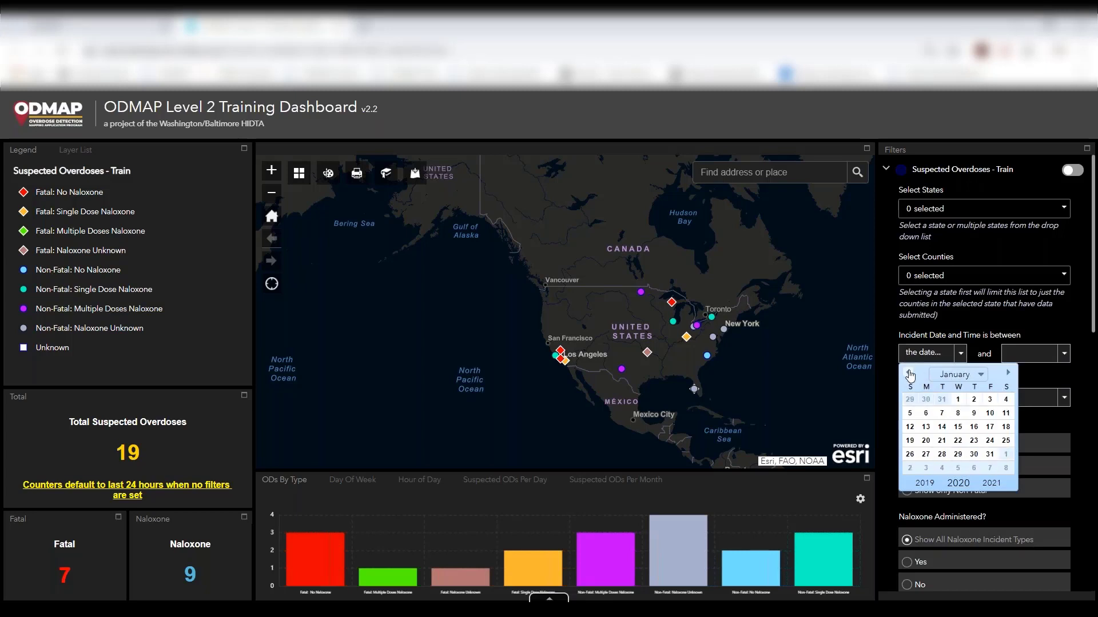
click(941, 441)
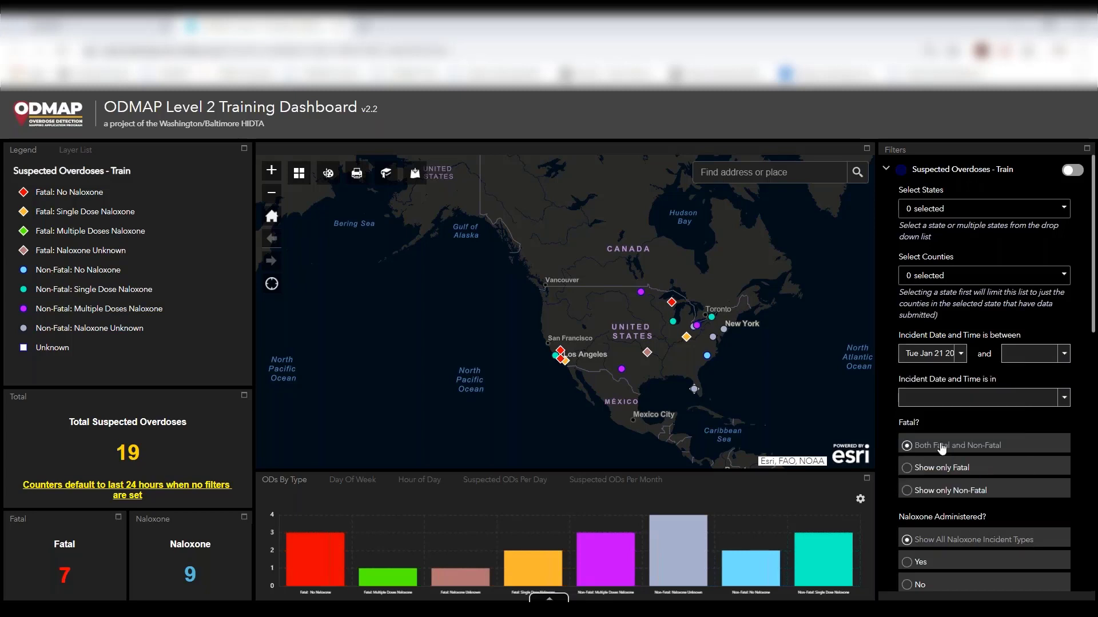
click(1026, 355)
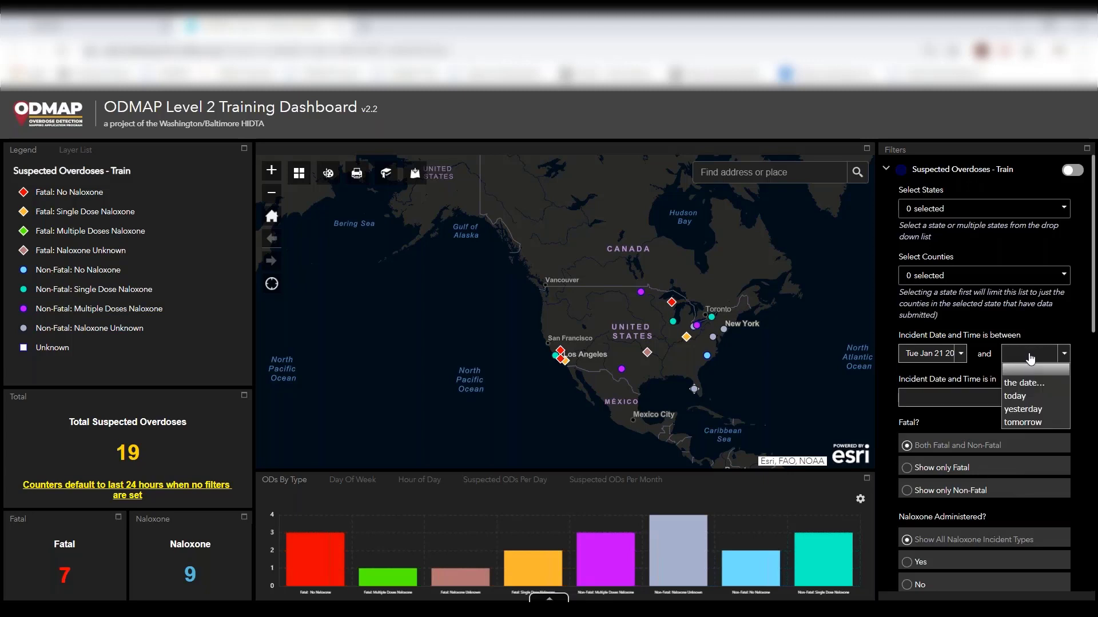
click(1020, 397)
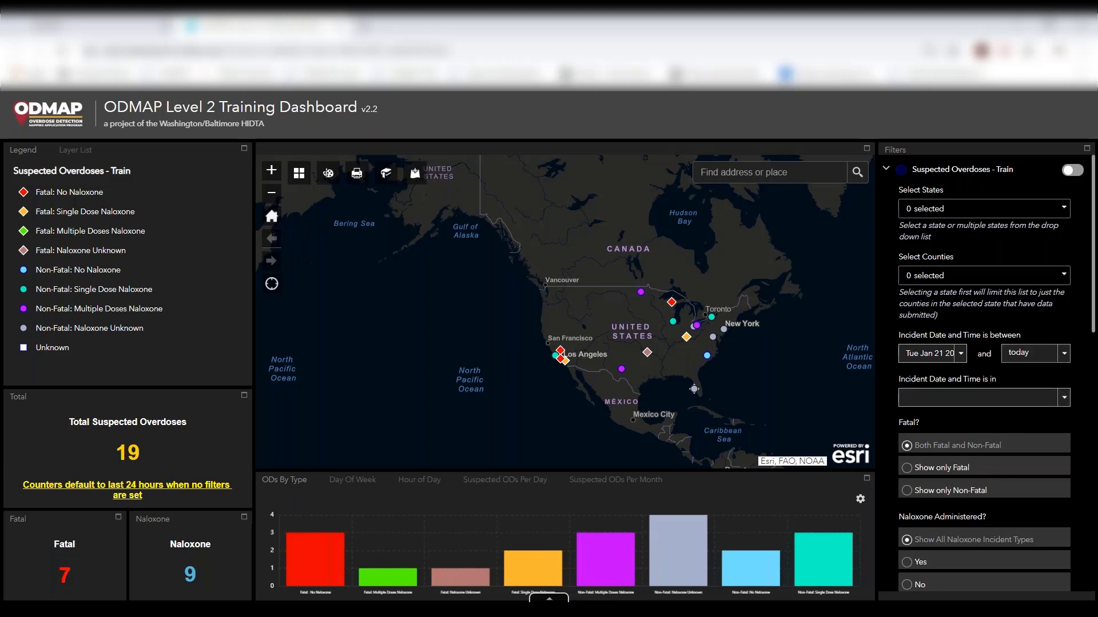
click(1072, 171)
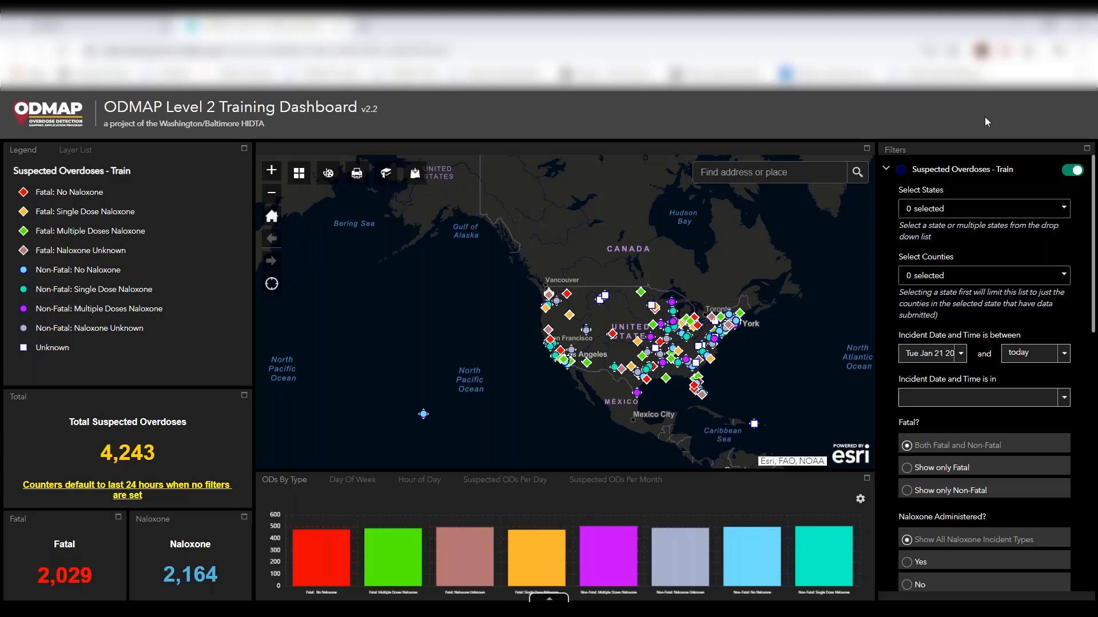
- Restrict the suspected overdoses to the state MD
click(952, 207)
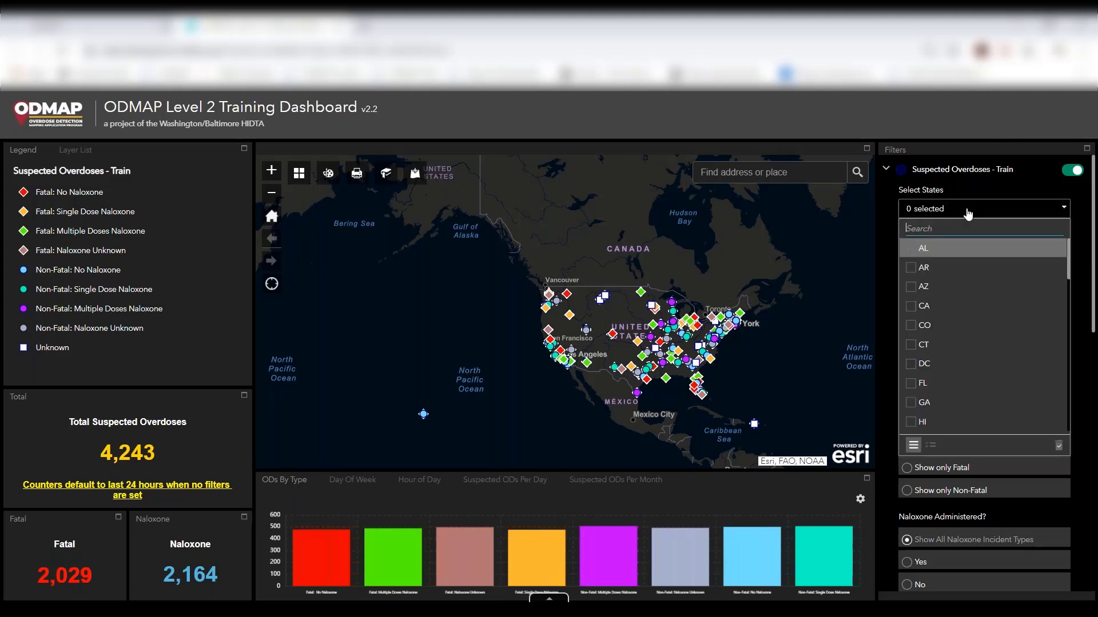
drag(1071, 260, 1071, 310)
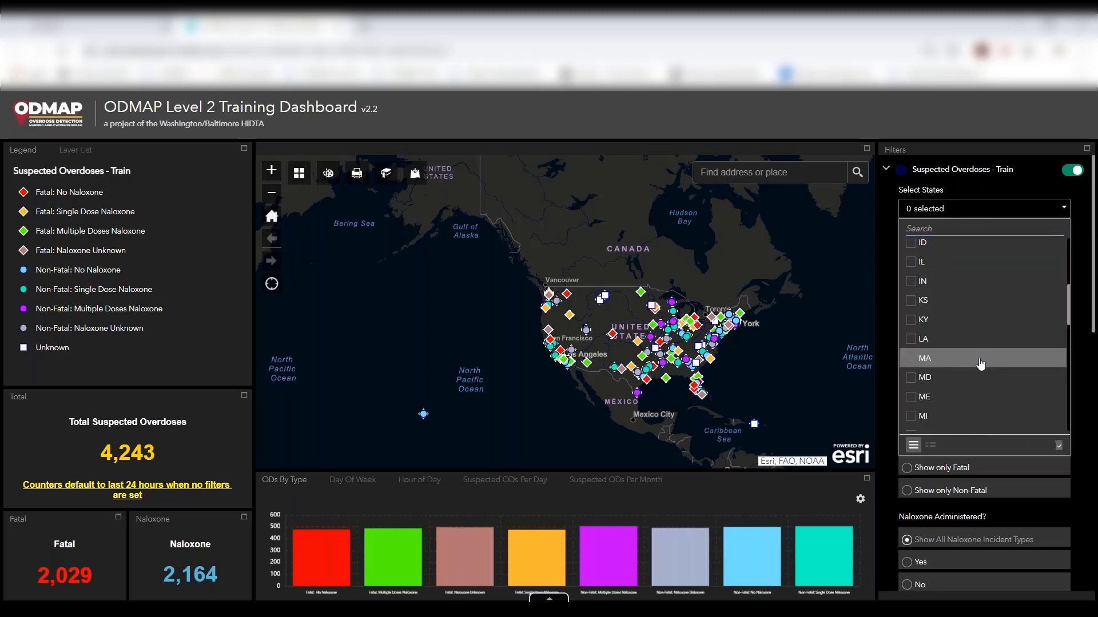
click(971, 377)
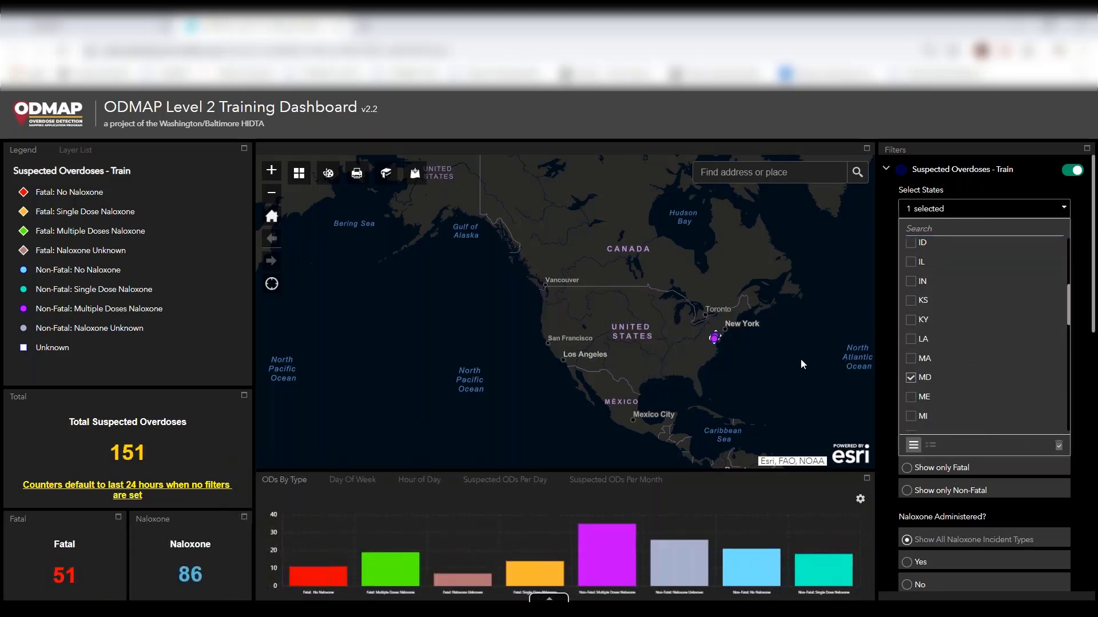
- Zoom the map in on Maryland and center it on the overdose markers
double_click(733, 351)
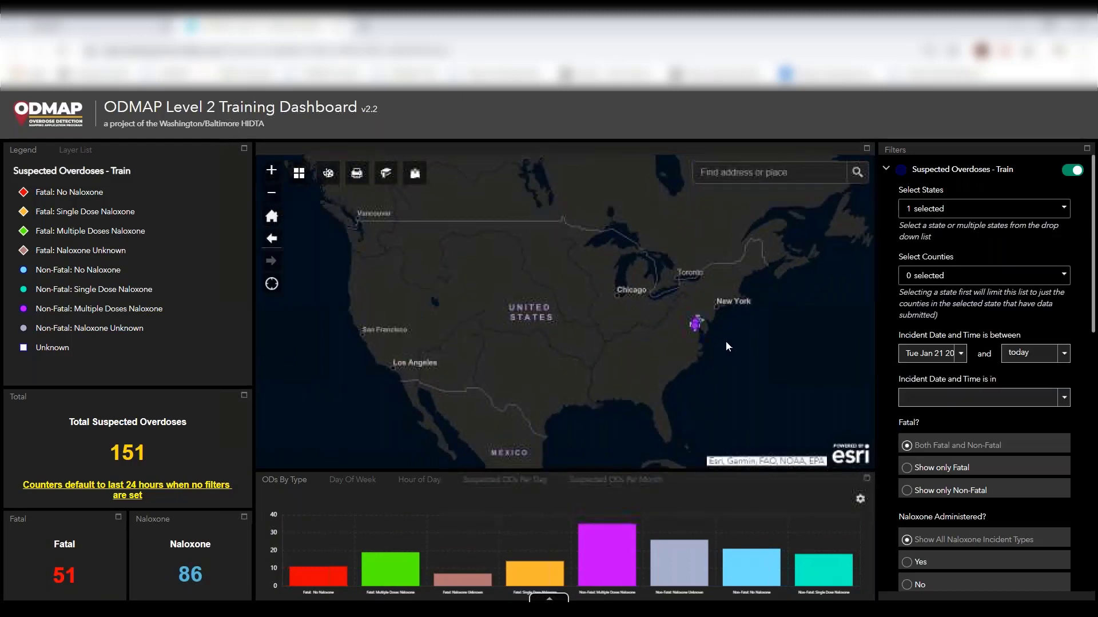
double_click(725, 341)
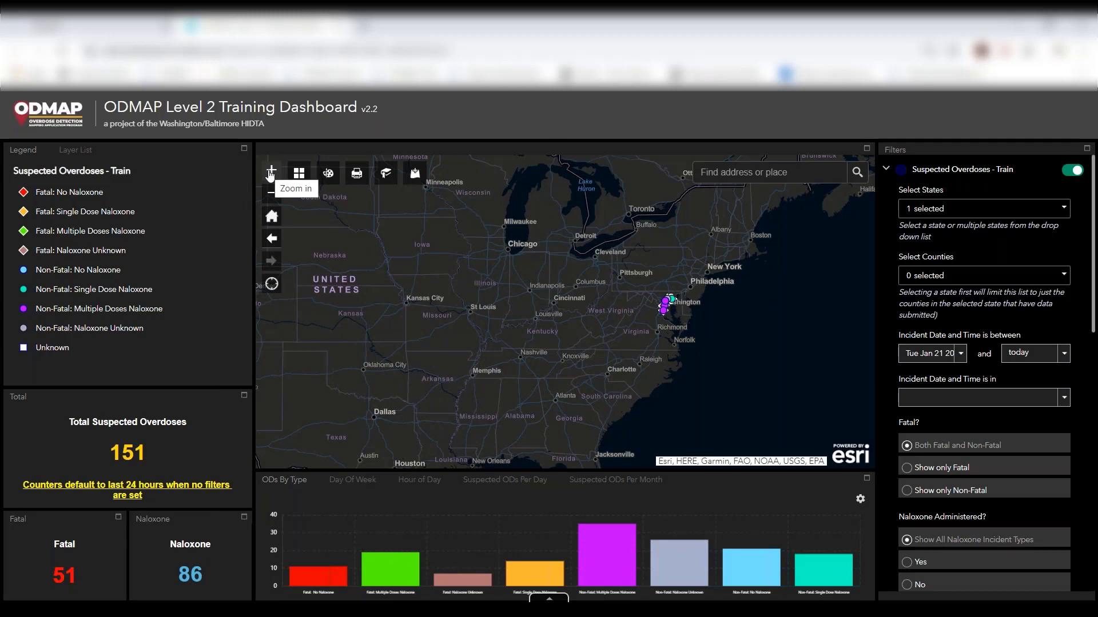
double_click(687, 305)
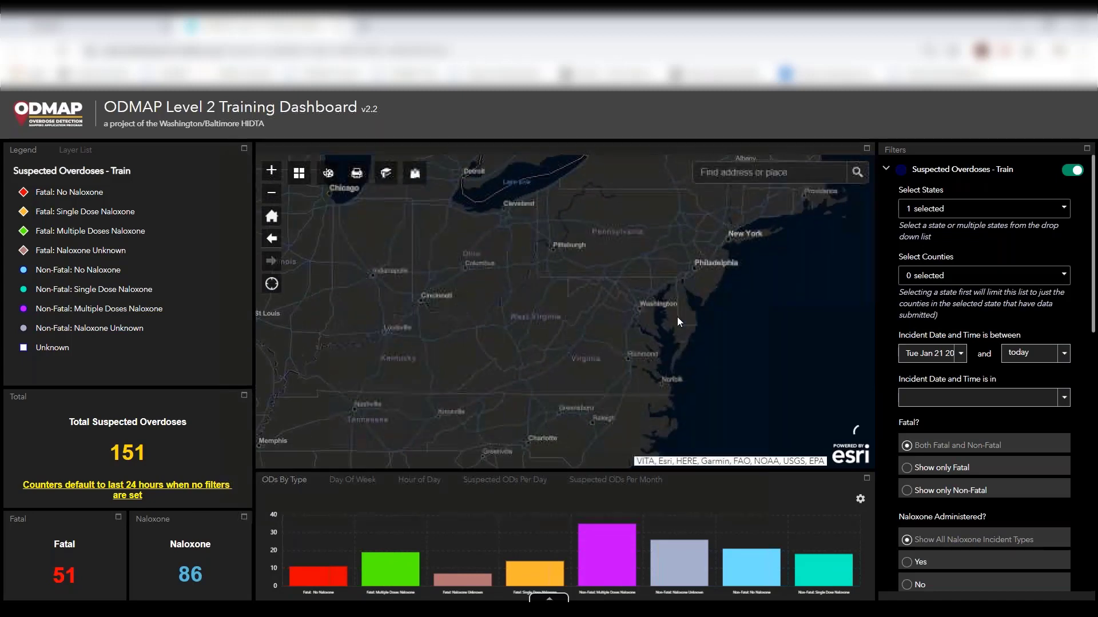
double_click(677, 318)
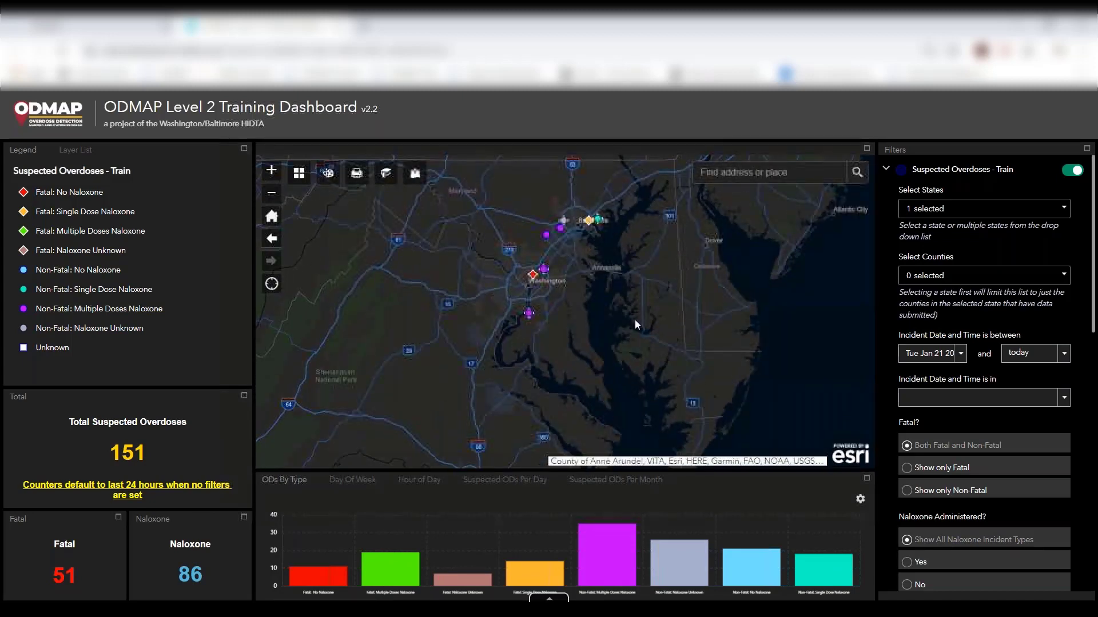
drag(635, 320, 641, 370)
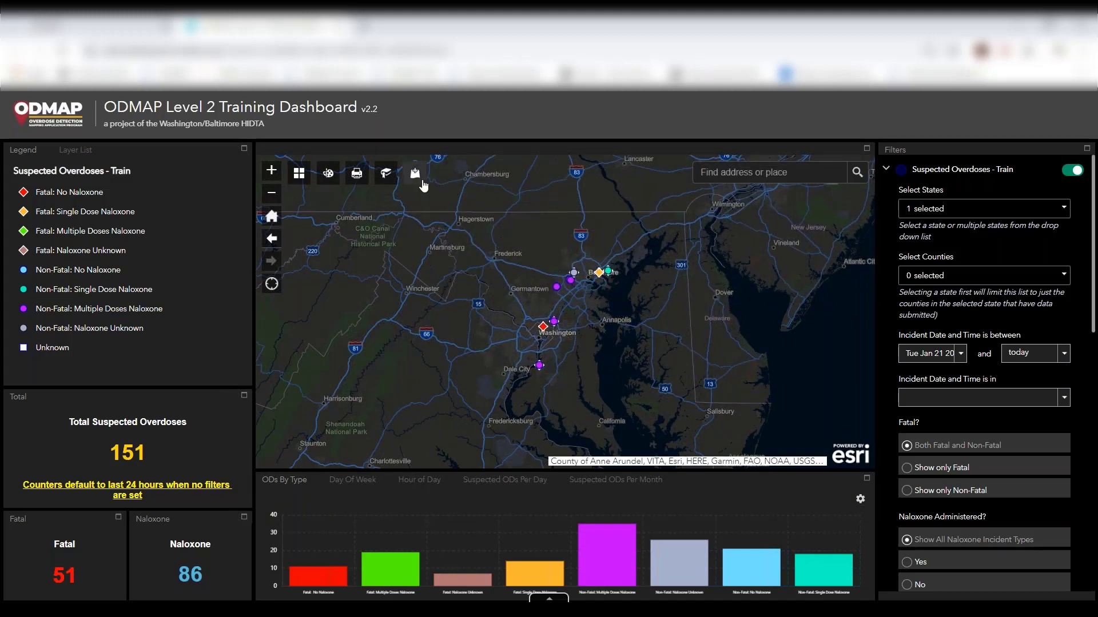
- Search ArcGIS Online data for 'covid md' in the Add Data panel
click(415, 174)
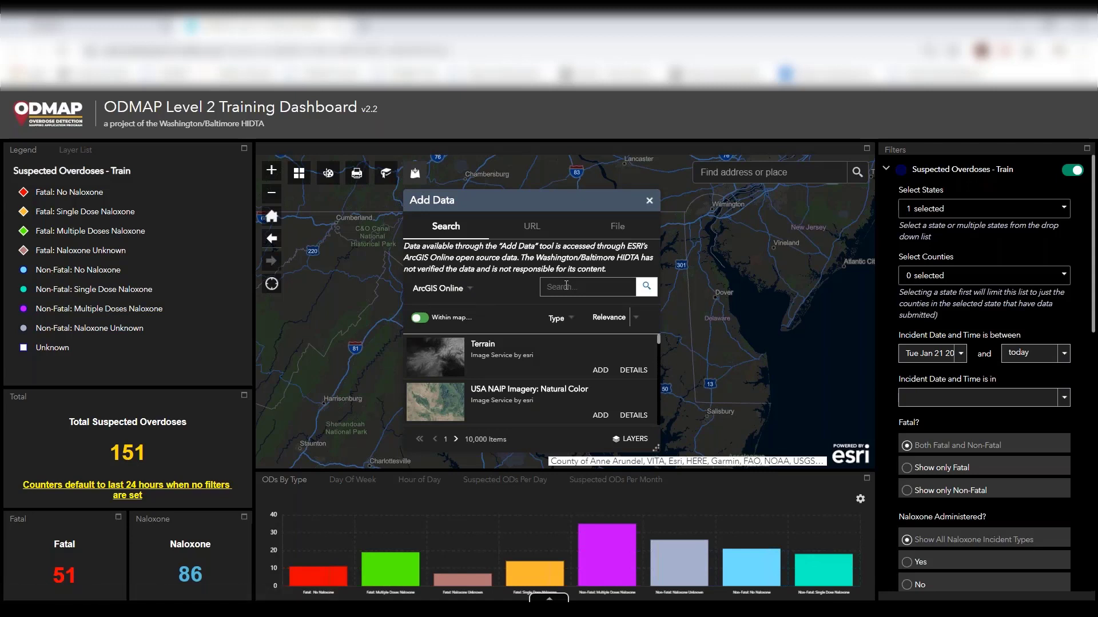
text(covid md)
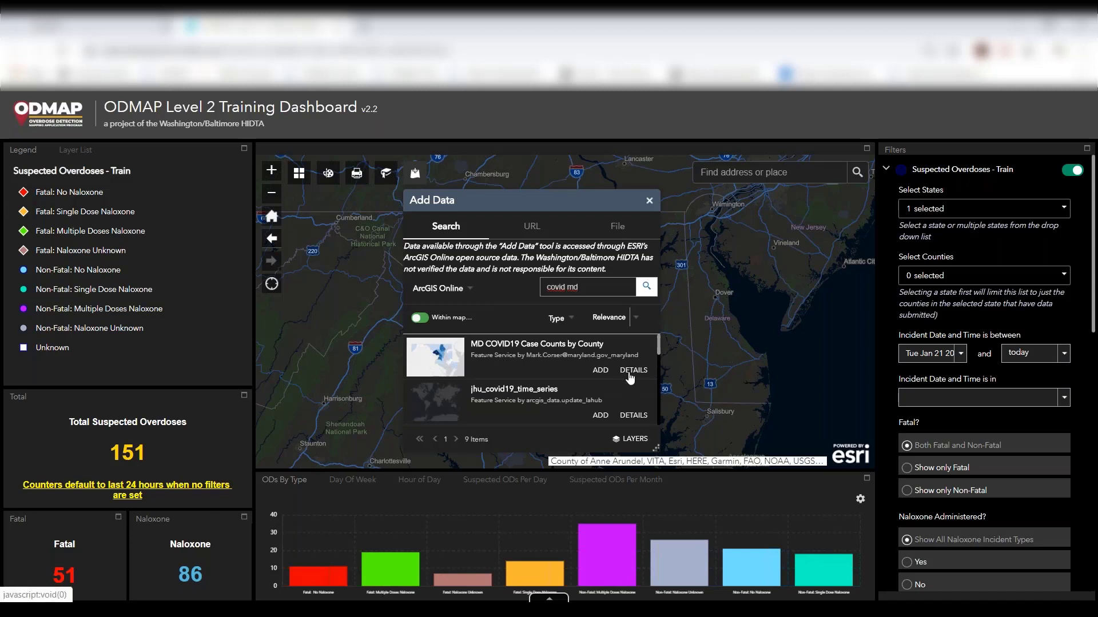
- View the MD COVID19 Case Counts by County item details, then return to the dashboard
click(630, 372)
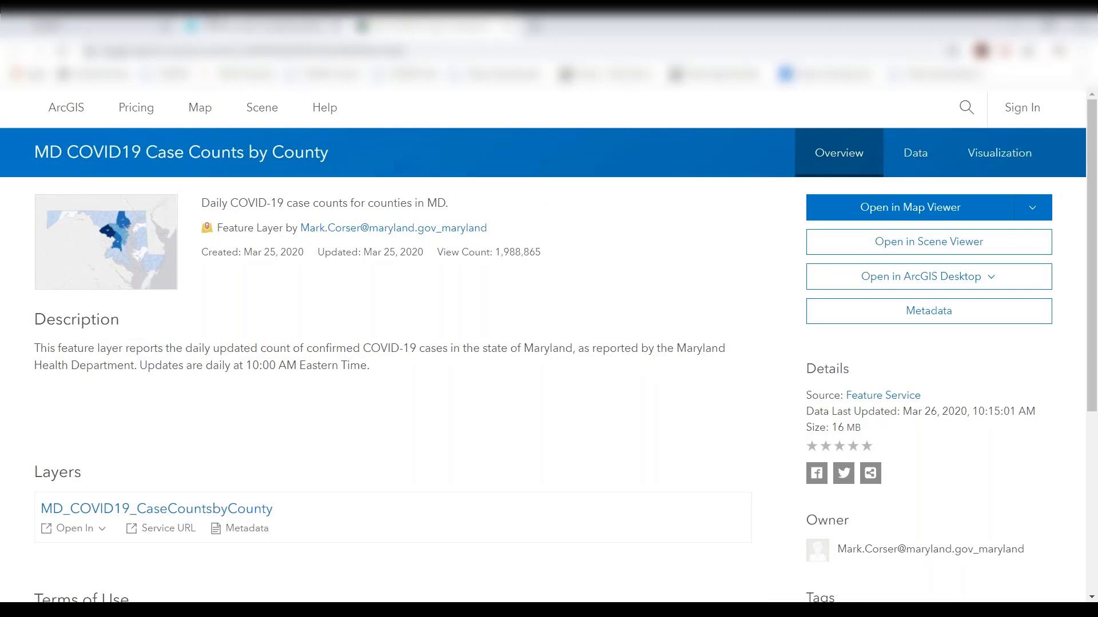
key(ctrl+Tab)
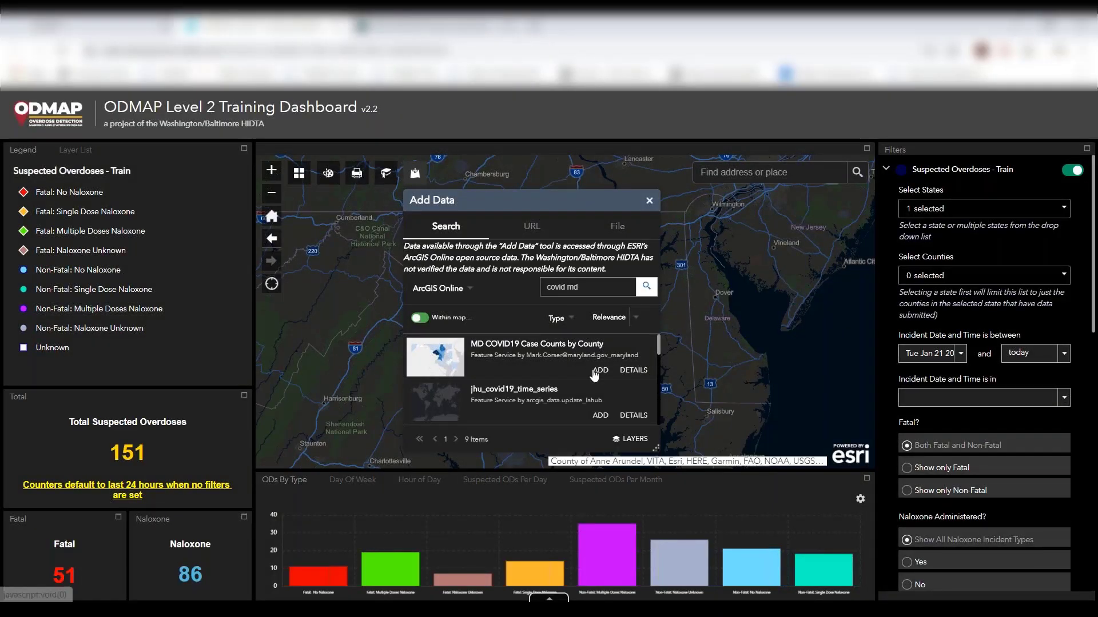
- Add MD COVID19 Case Counts by County to the map and close Add Data
click(597, 371)
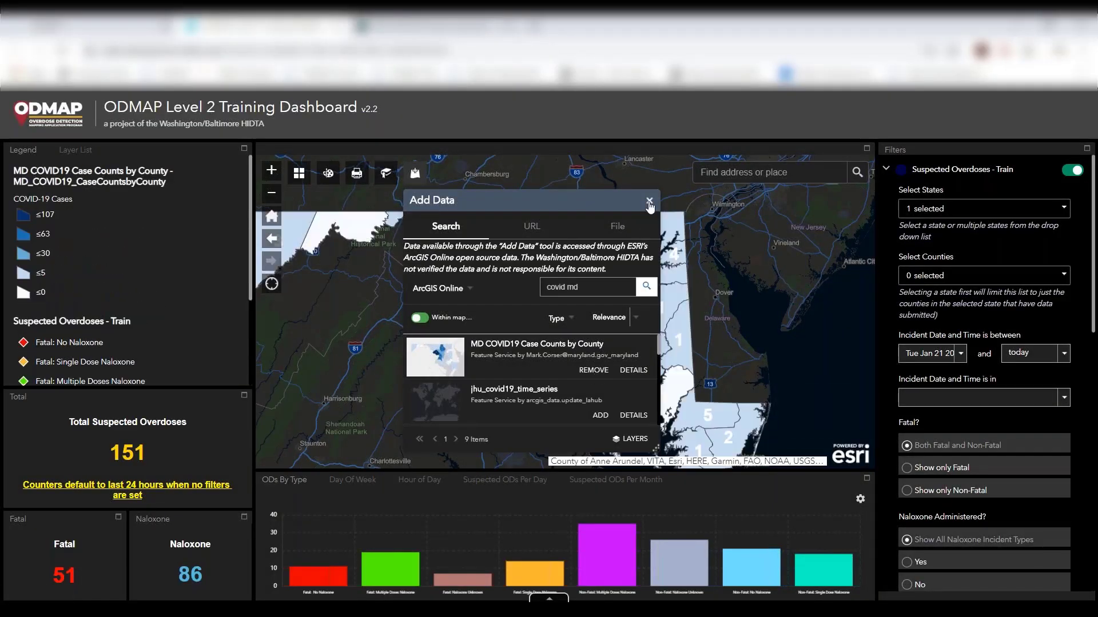
click(650, 203)
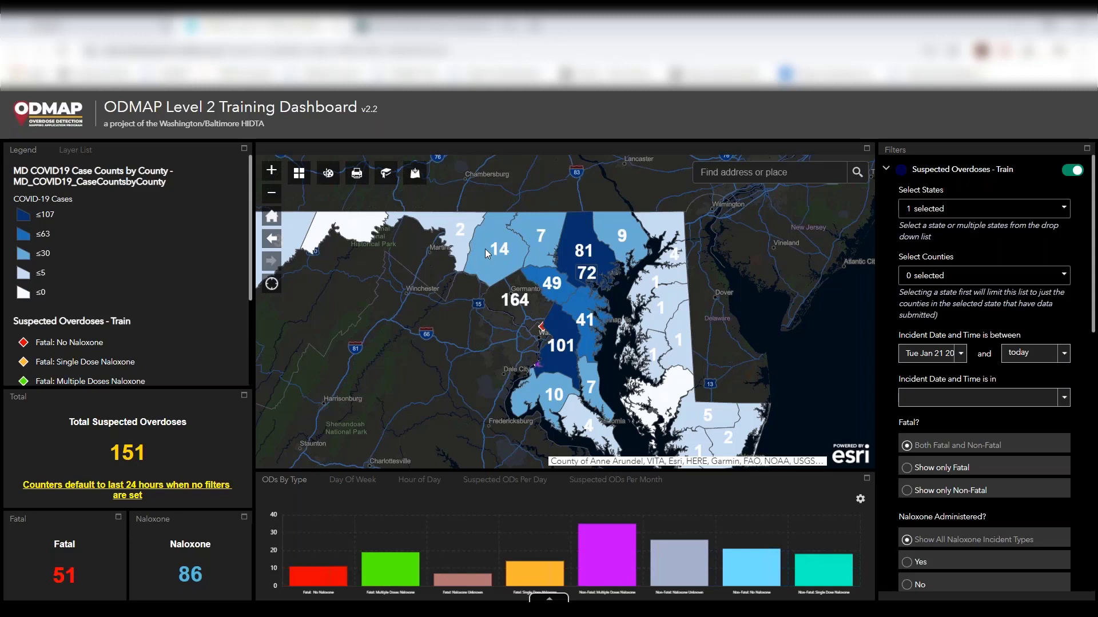
- Set the COVID19 county counts layer's transparency to about halfway in the Layer List
click(80, 153)
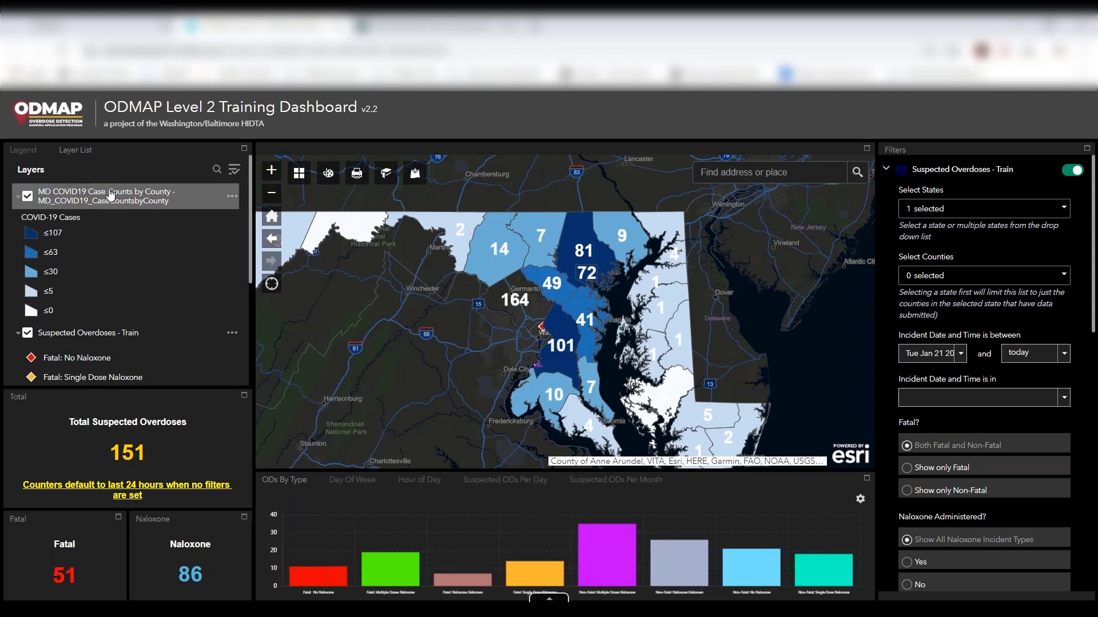
click(229, 196)
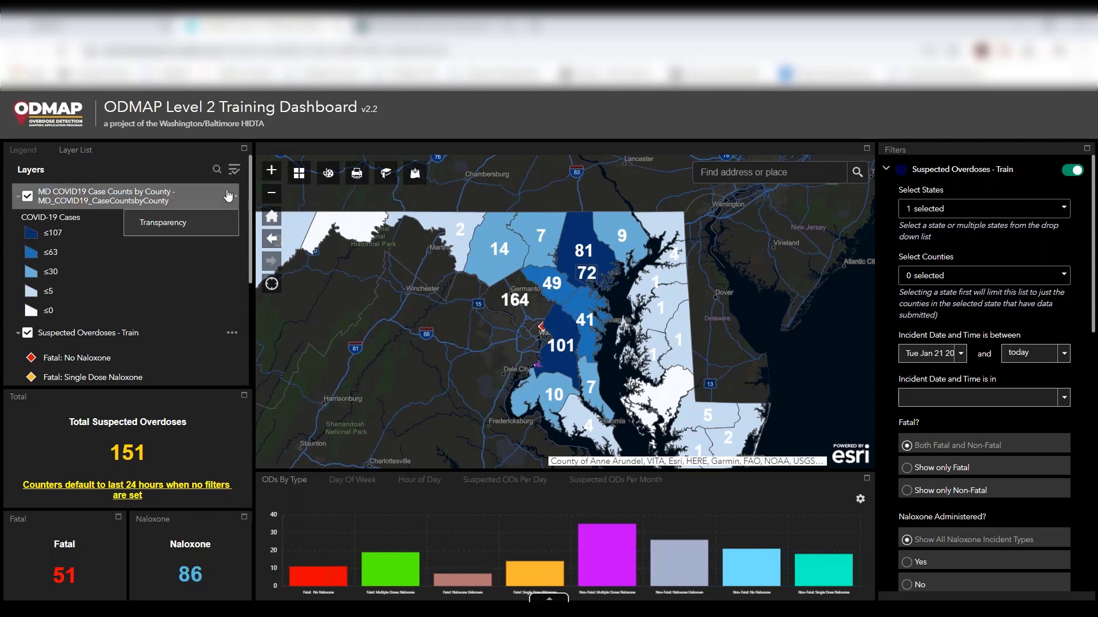
click(211, 230)
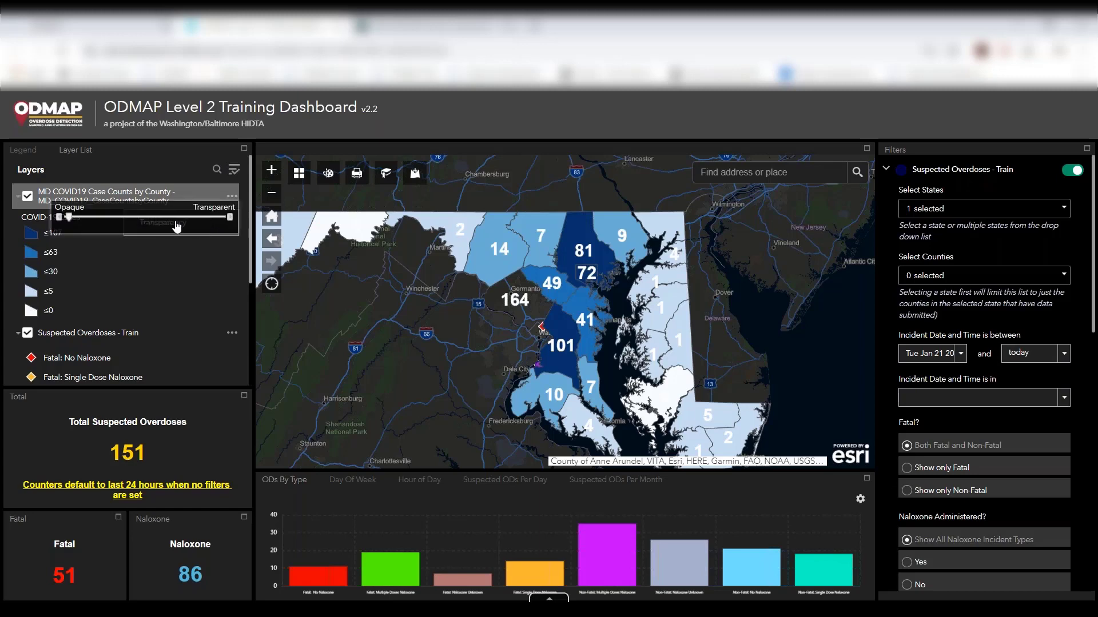
drag(67, 219, 162, 230)
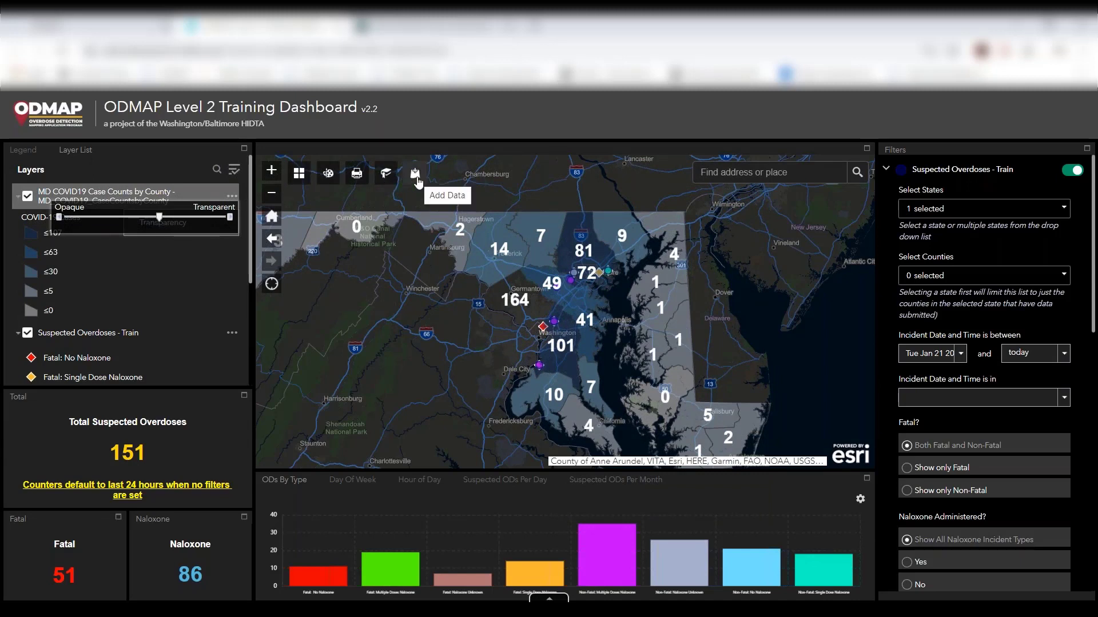
- Search the Add Data panel for 'hospitals md'
click(416, 174)
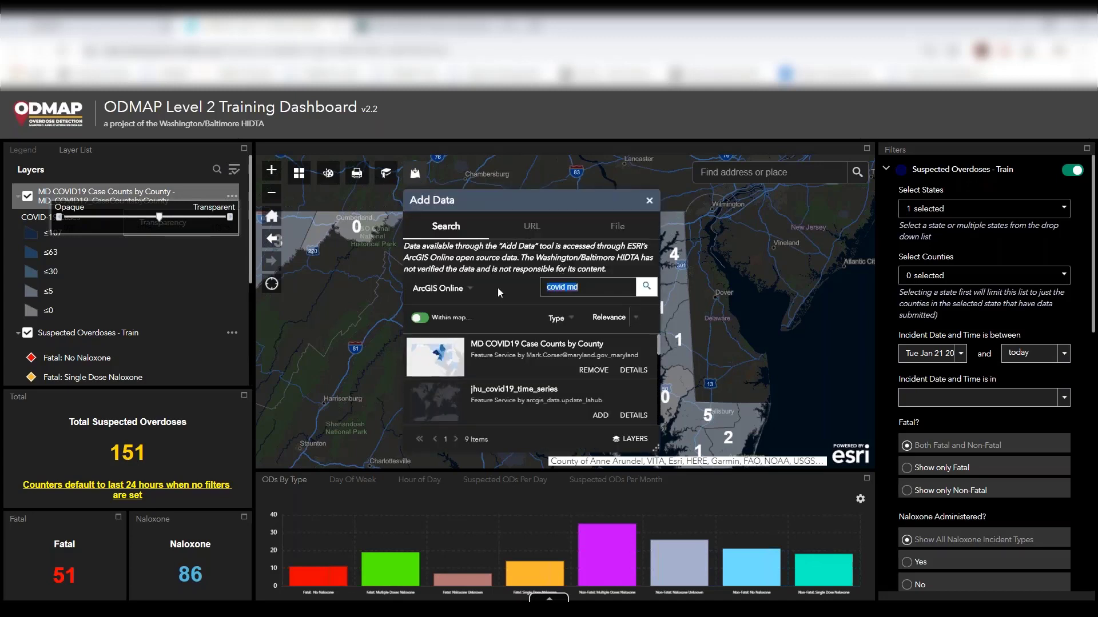
text(hospitals m)
key(Return)
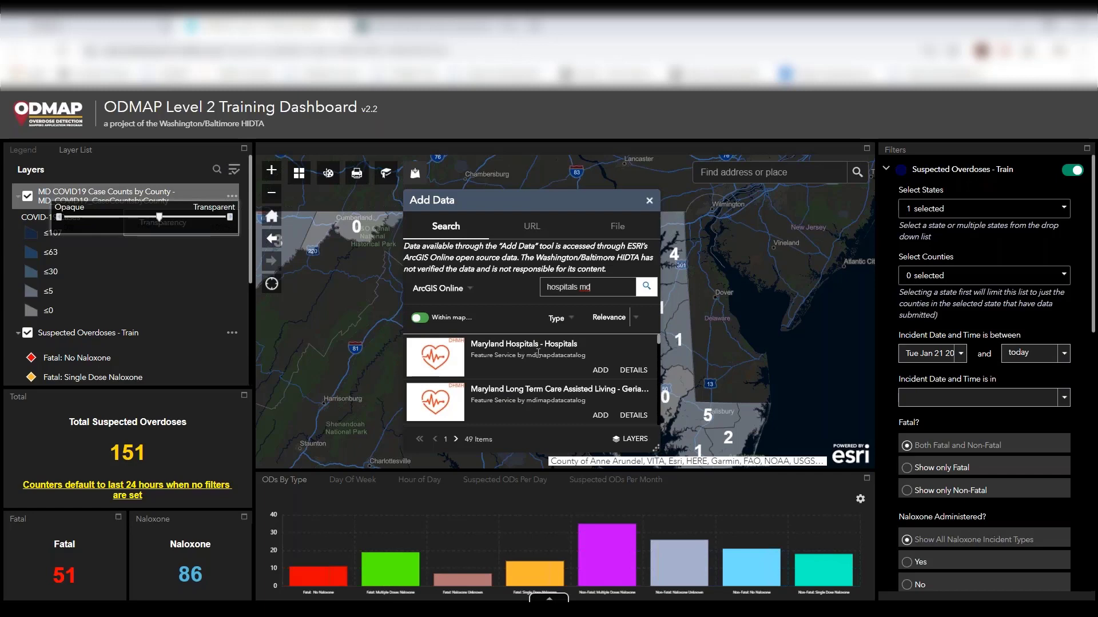
- View the Maryland Hospitals - Hospitals item details and follow its MD iMAP link
click(631, 371)
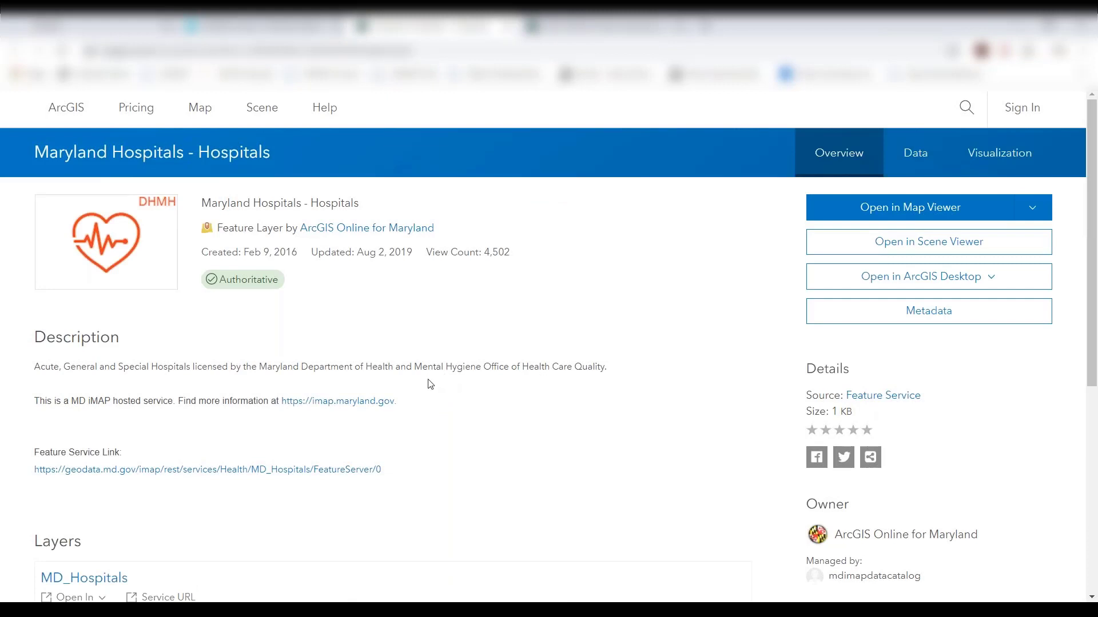
click(363, 401)
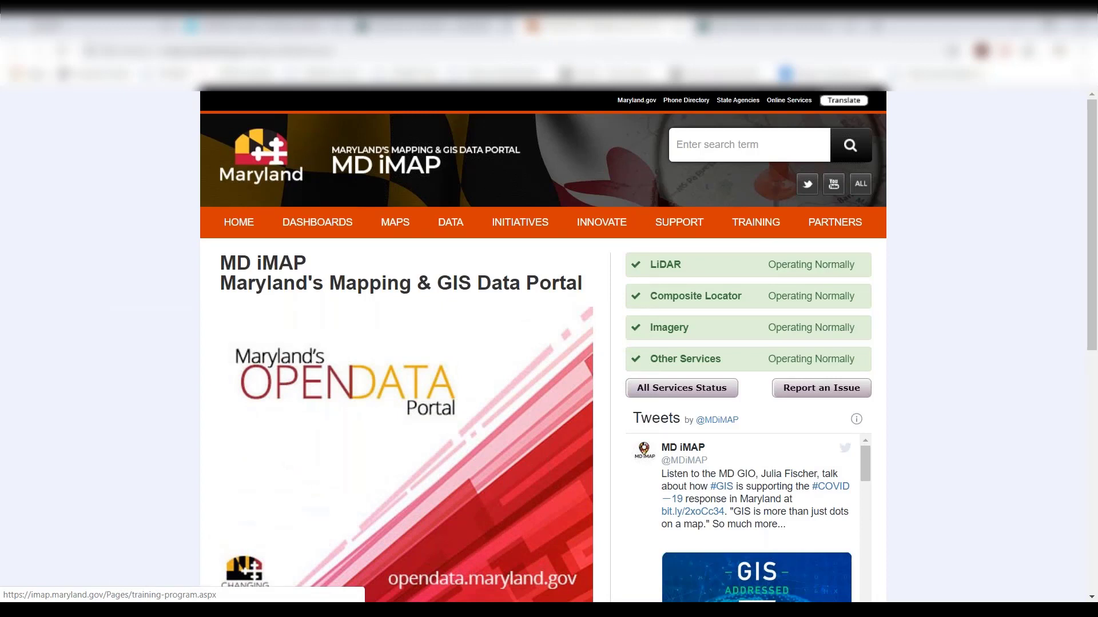
- Return from MD iMAP to the dashboard's 'hospitals md' search results
key(ctrl+Tab)
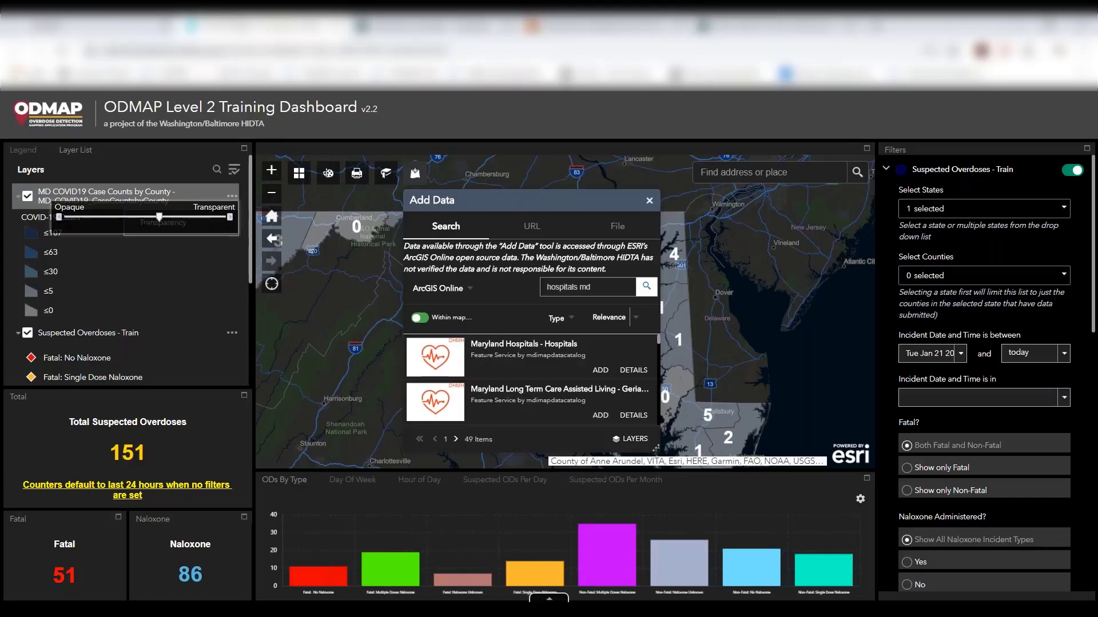
- Add the Maryland Hospitals - Hospitals layer, close Add Data, and zoom into the map
click(600, 371)
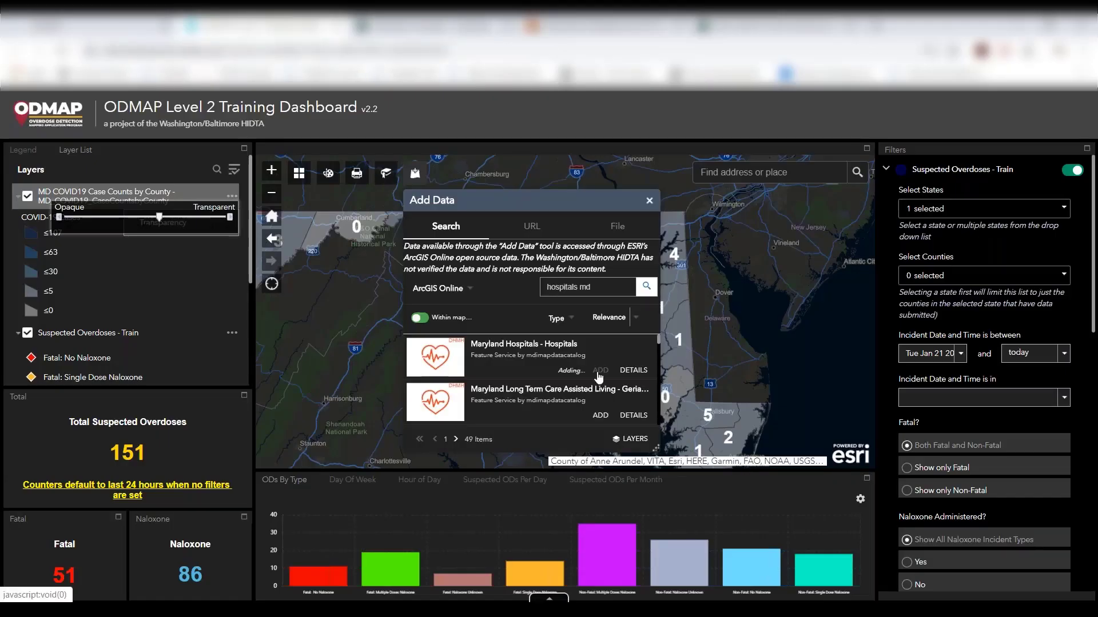
click(649, 201)
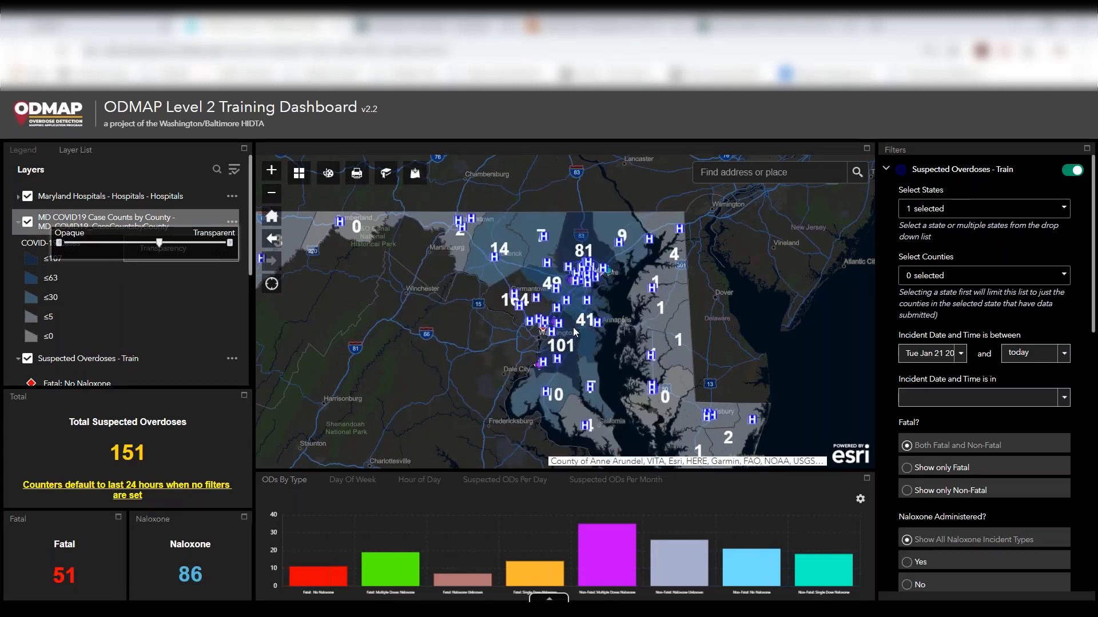
scroll(570, 334, up, 1)
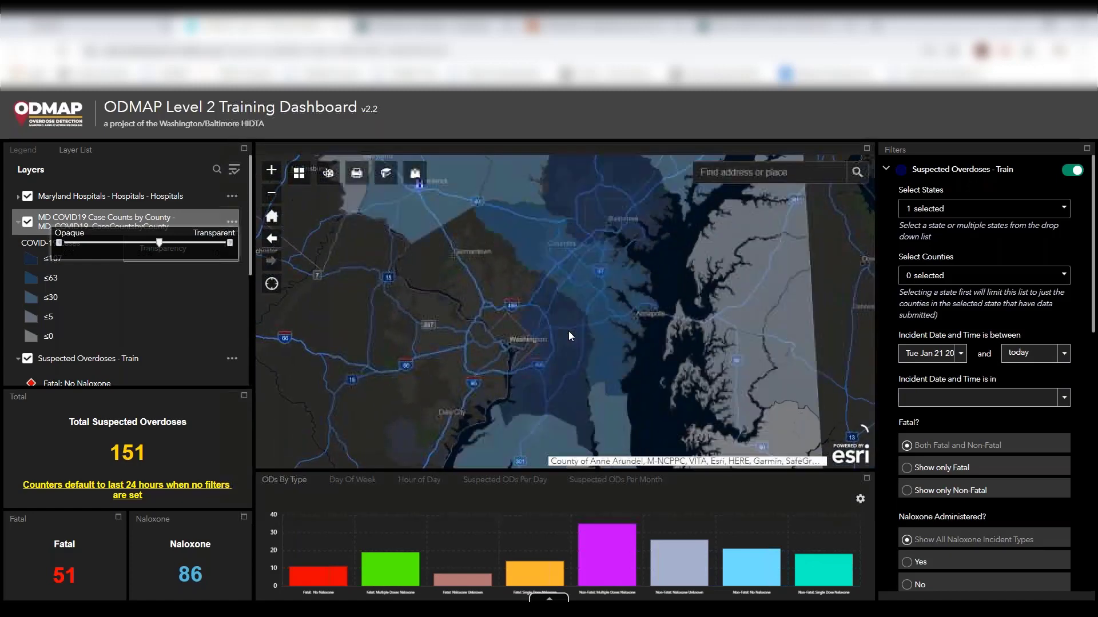